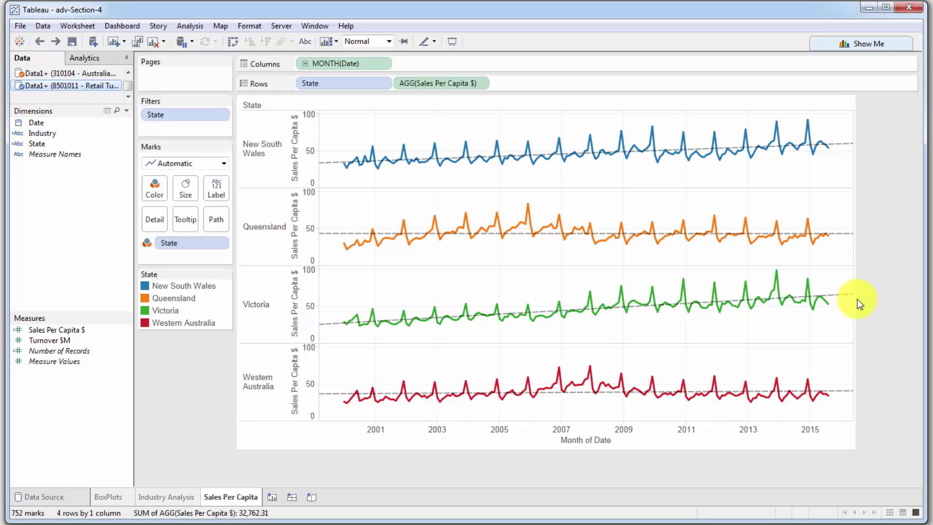
From the Analytics pane, drop Forecast onto the view to extend each state's sales-per-capita line.
click(85, 58)
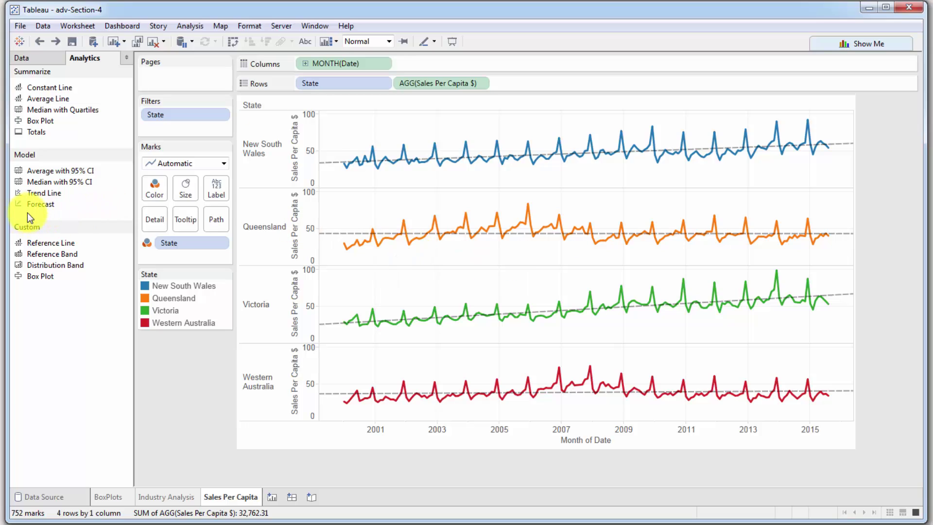
drag(26, 206, 336, 121)
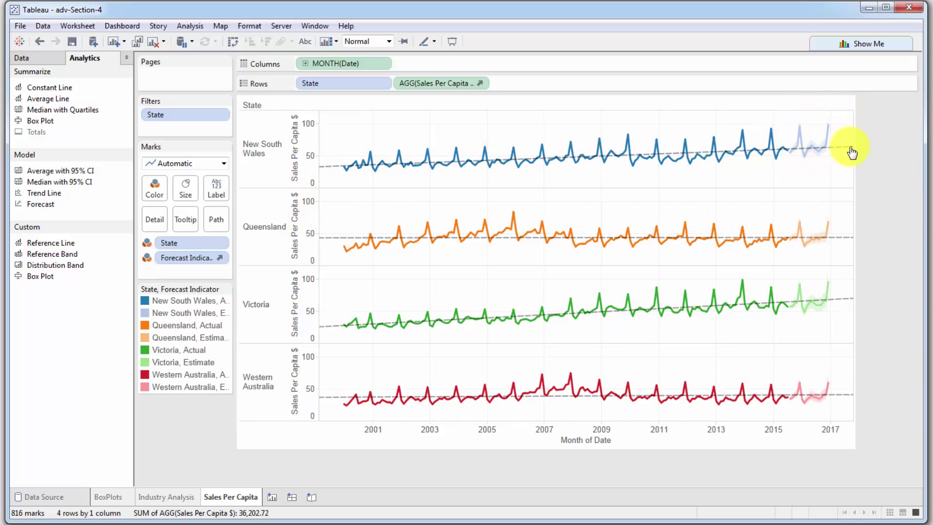
mouse_move(797, 141)
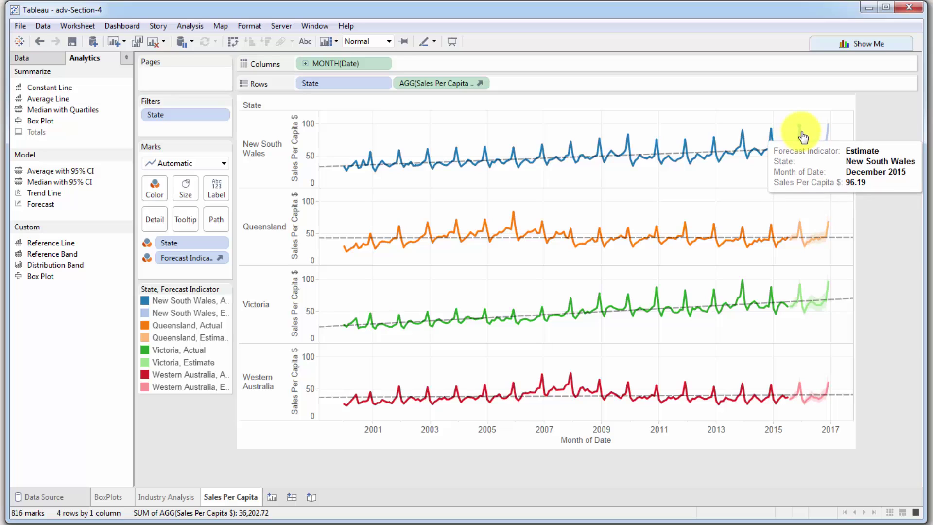
mouse_move(810, 162)
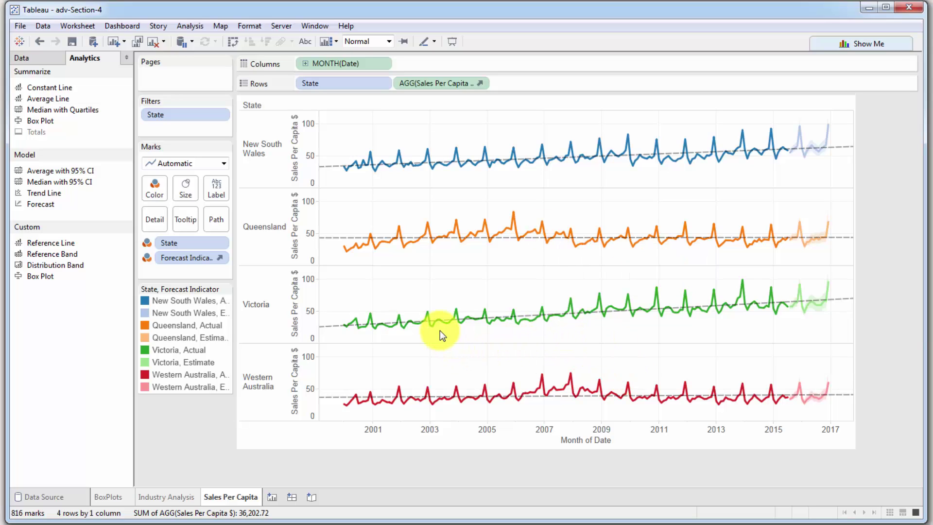
mouse_move(457, 151)
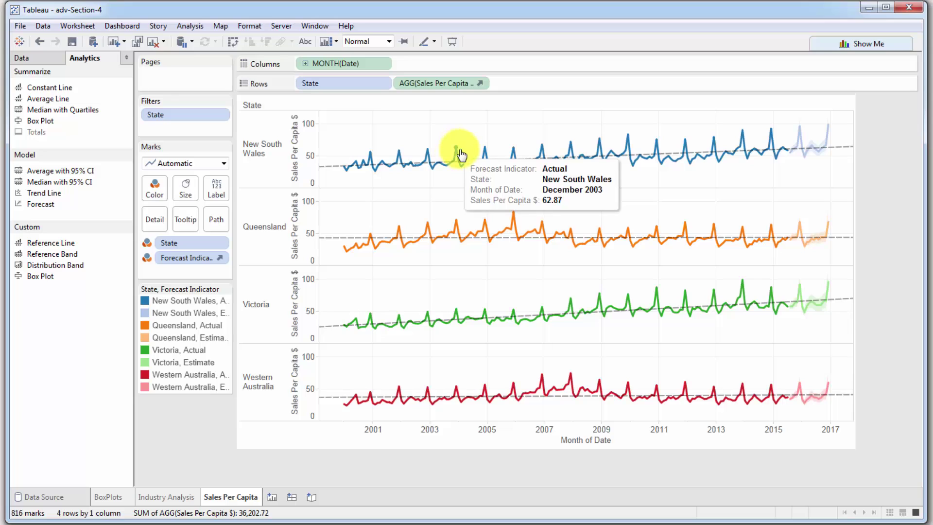
mouse_move(571, 148)
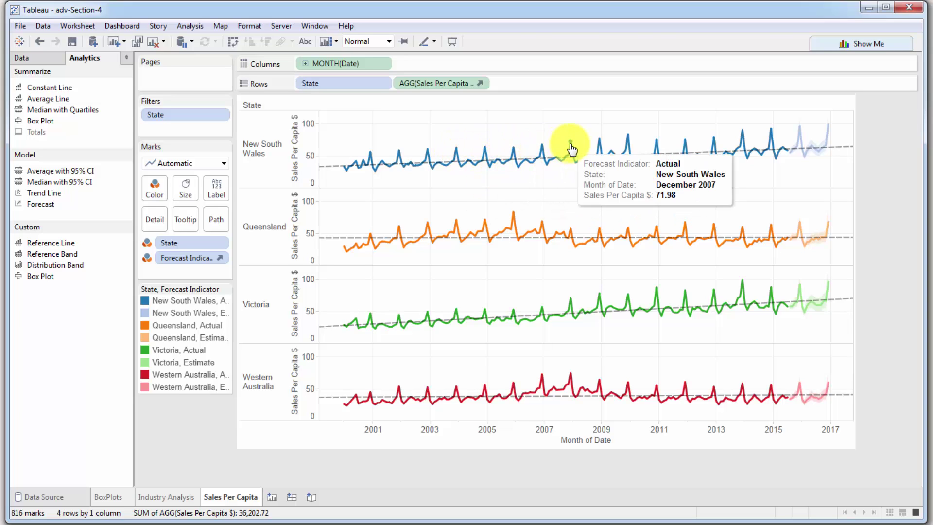
mouse_move(708, 145)
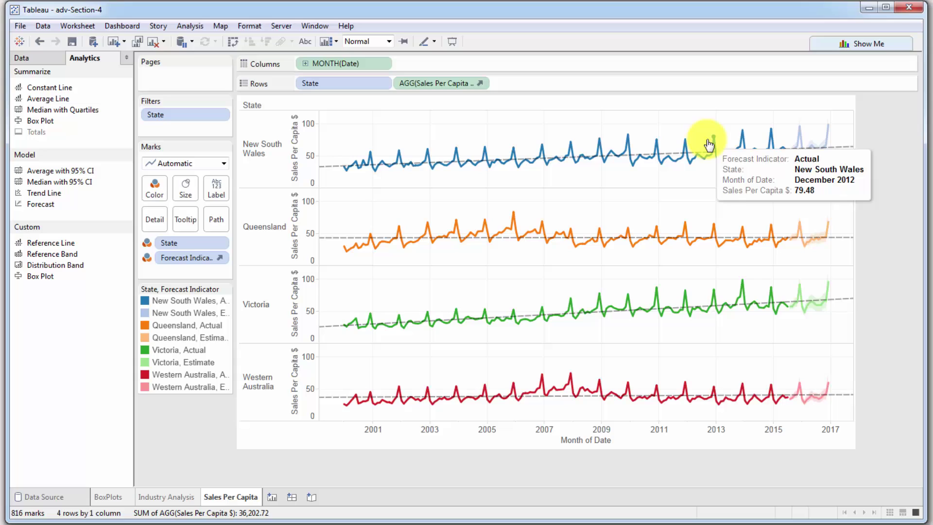
mouse_move(468, 176)
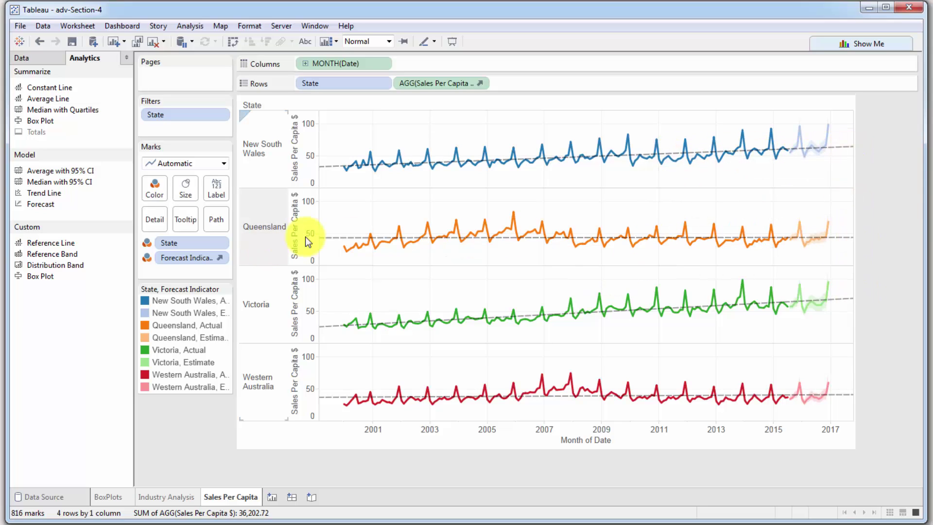
mouse_move(601, 170)
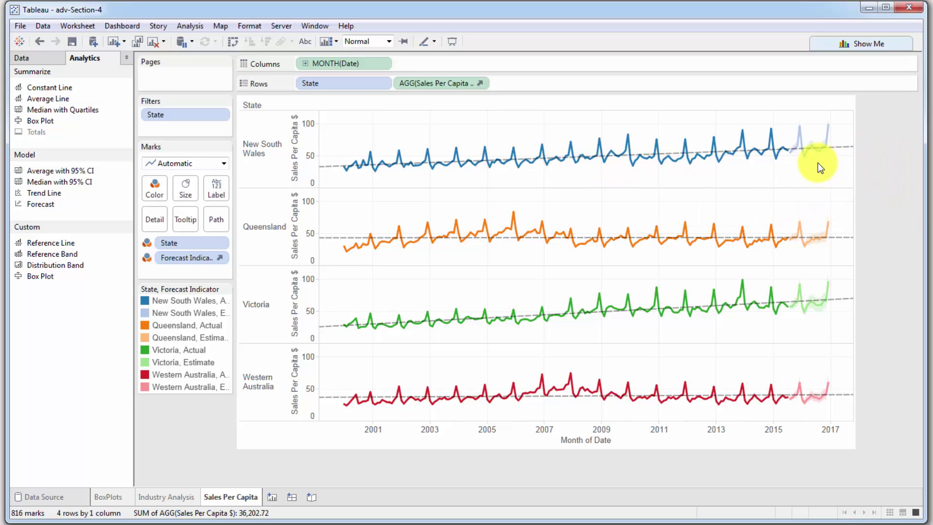
mouse_move(802, 128)
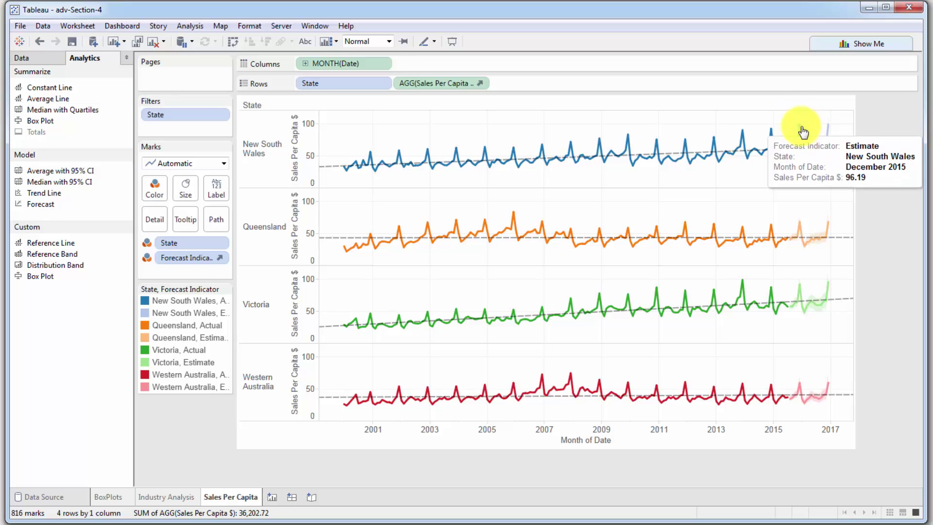
mouse_move(835, 128)
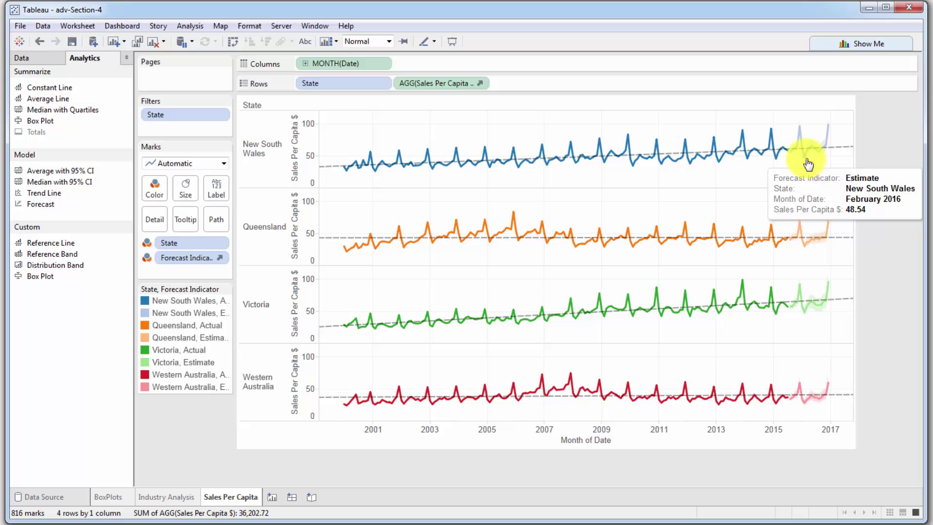
mouse_move(769, 233)
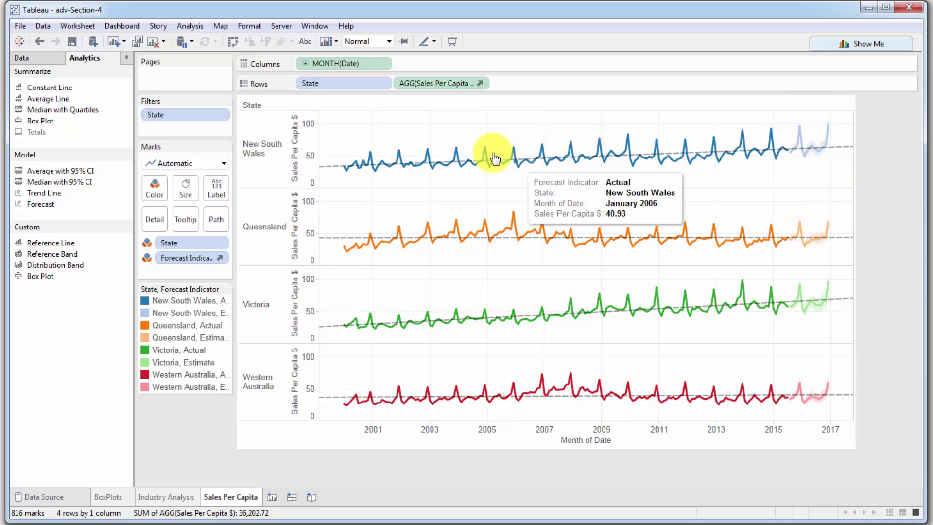
mouse_move(539, 133)
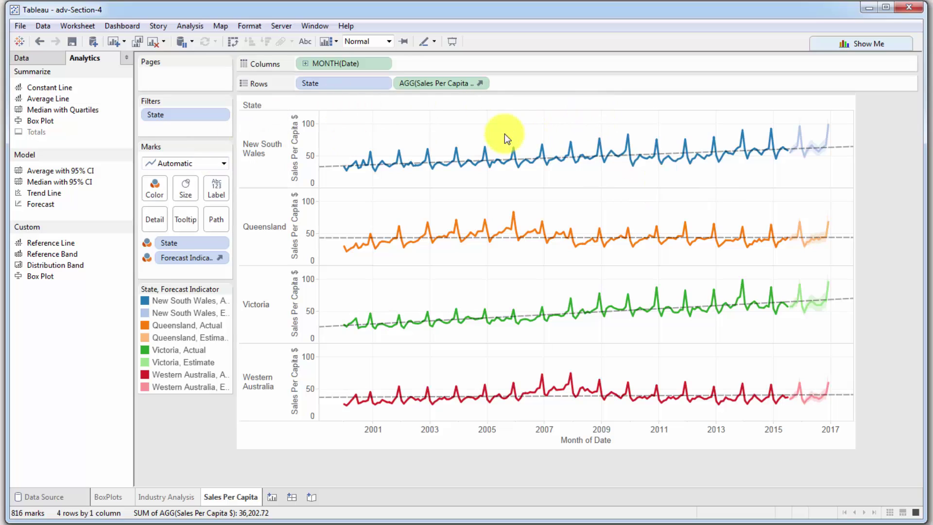
Open Forecast Options from the chart's Forecast menu and move the dialog to the left.
right_click(481, 129)
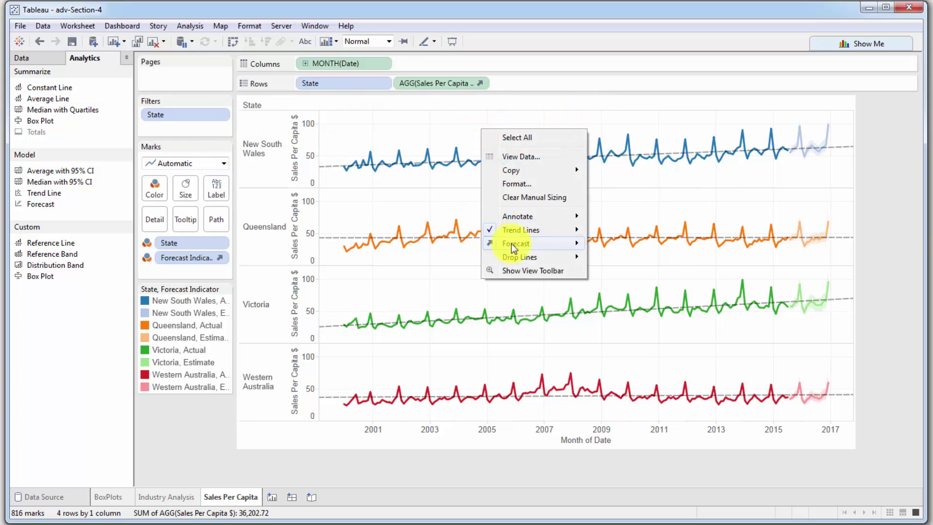
mouse_move(531, 245)
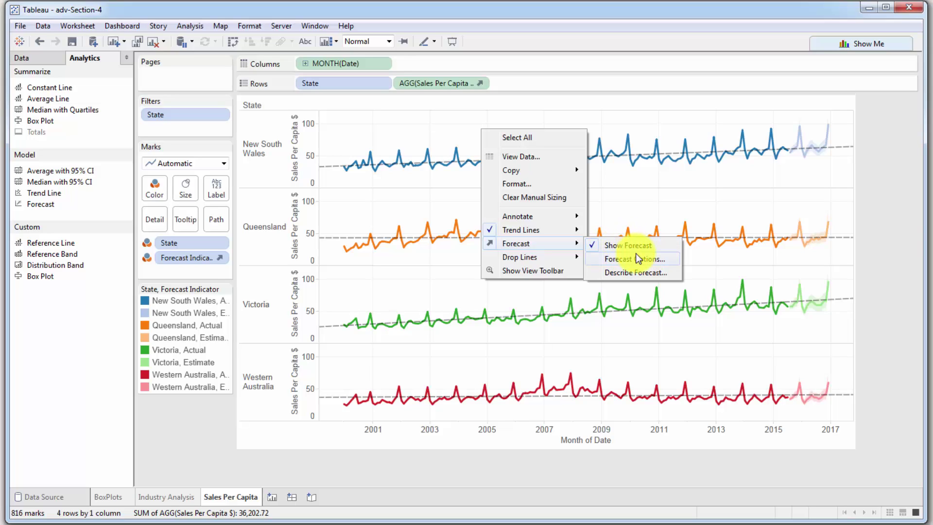
click(620, 258)
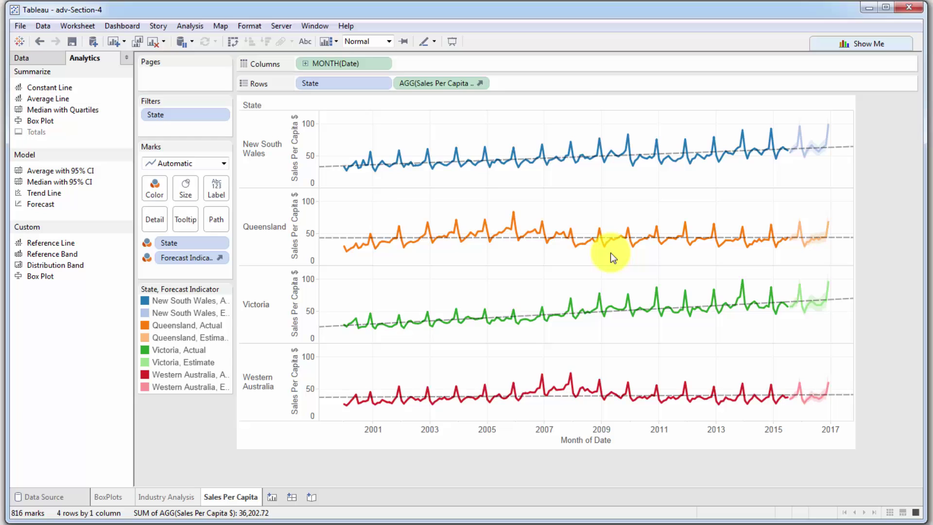
drag(459, 96, 153, 103)
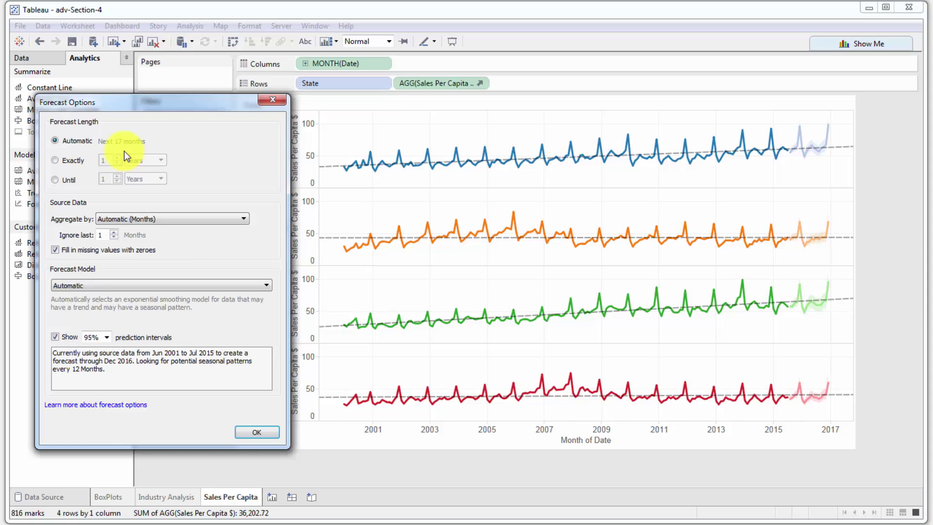
Set the forecast length to exactly 22 years, extending forecasts through July 2037.
click(58, 161)
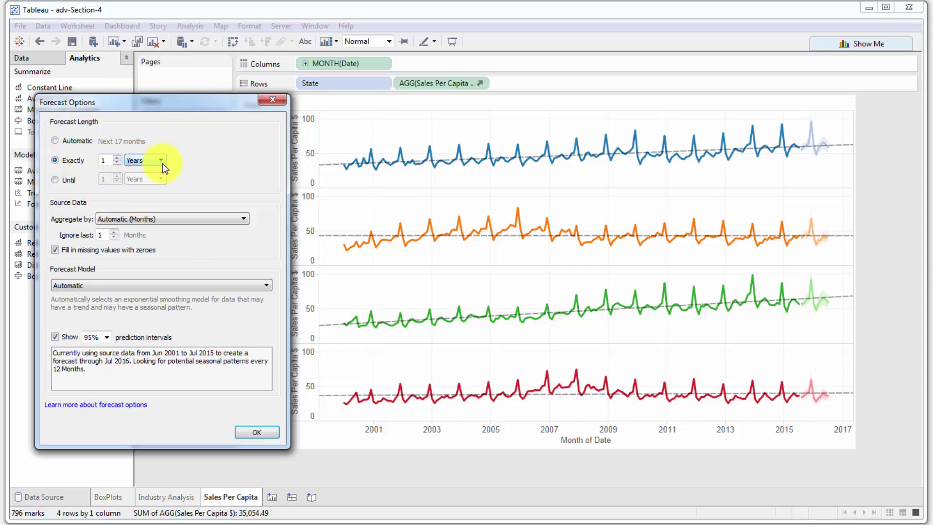
double_click(104, 160)
text(3)
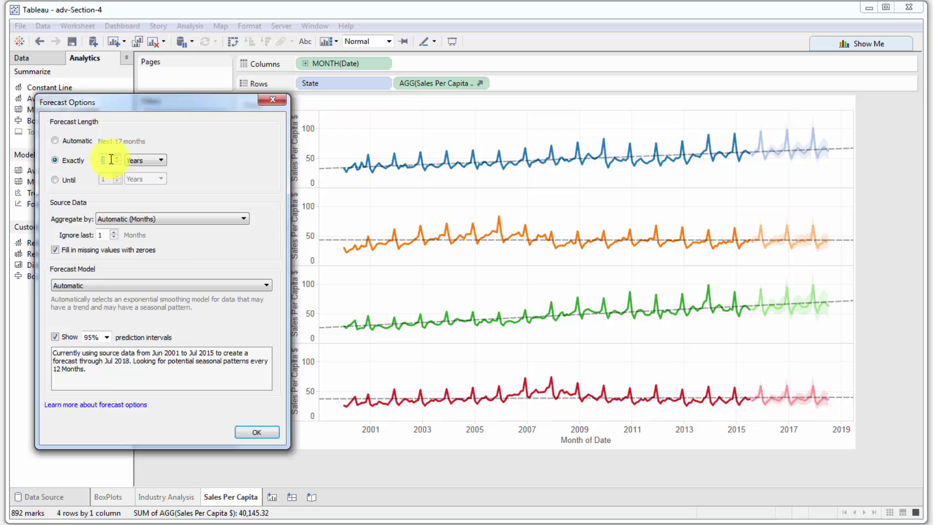
drag(106, 159, 87, 161)
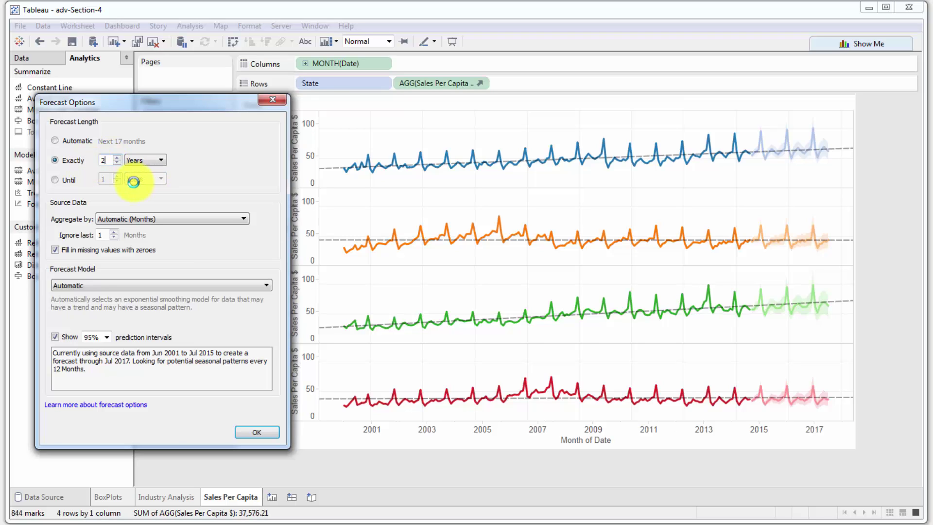
text(22)
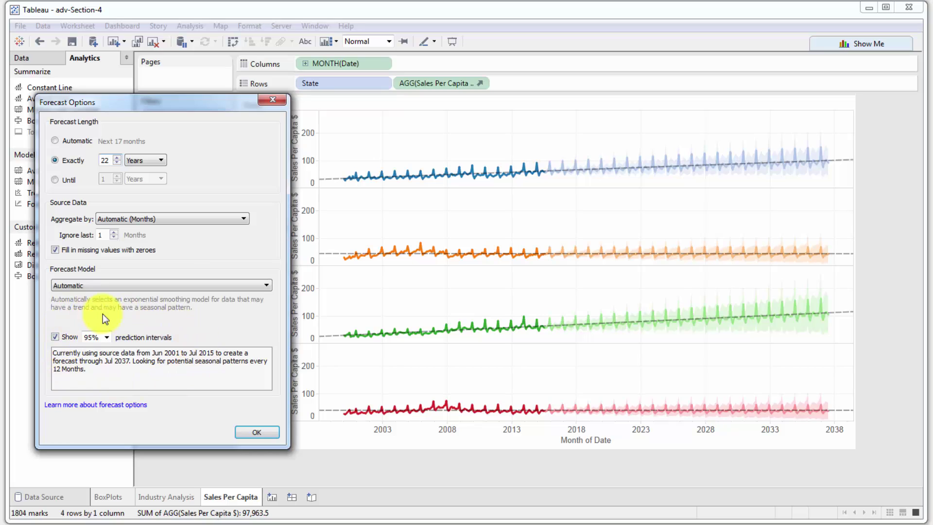
Turn Show prediction intervals back on at 95%.
click(55, 338)
Try 90% and 99% prediction intervals, then settle back on 95%.
click(107, 337)
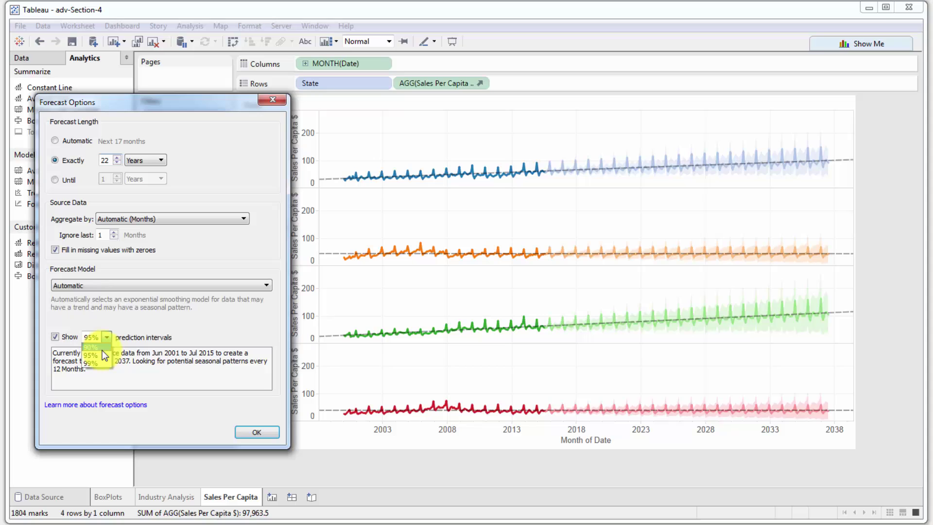
key(Up)
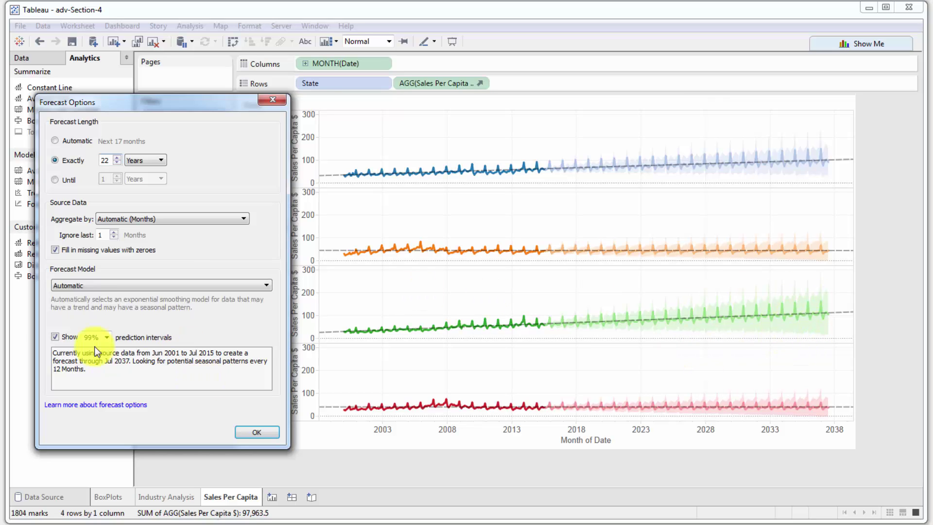
click(105, 337)
click(97, 353)
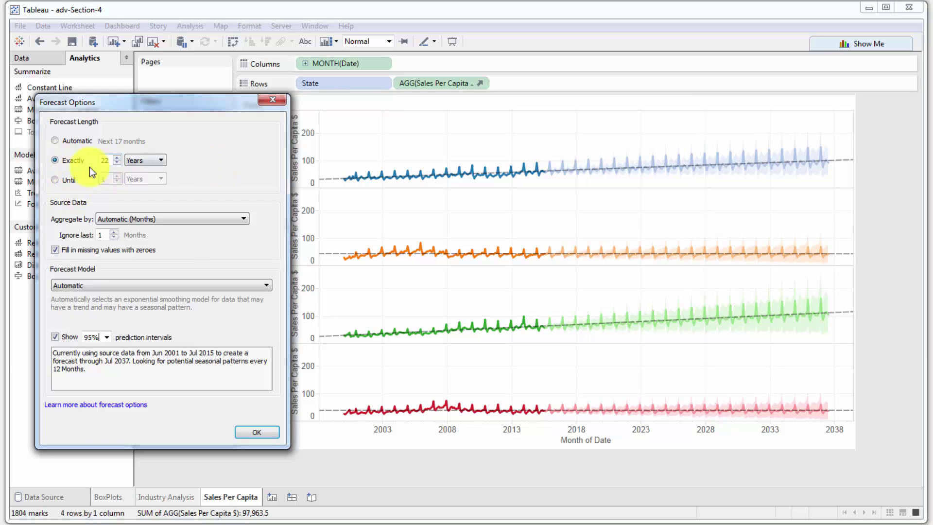
Forecast until 3 years out so each state's forecast ends in December 2017.
click(56, 179)
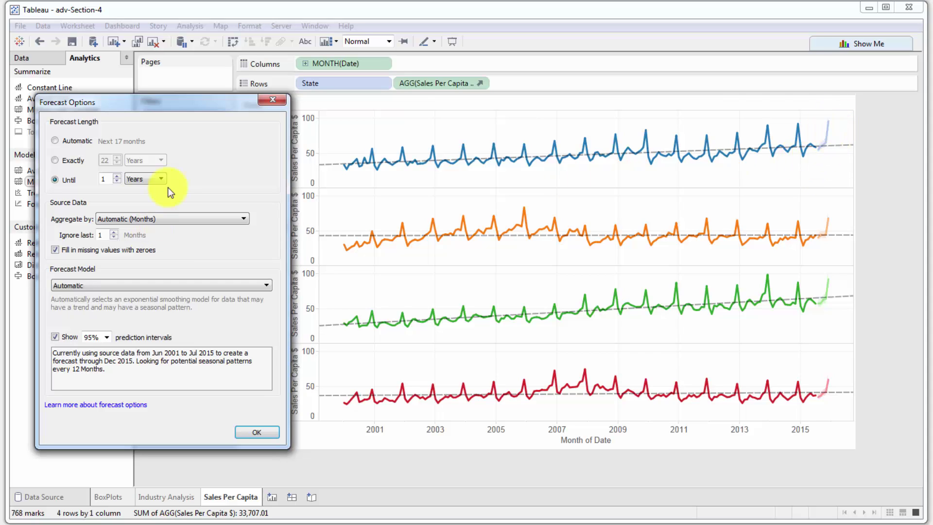
click(151, 177)
click(139, 206)
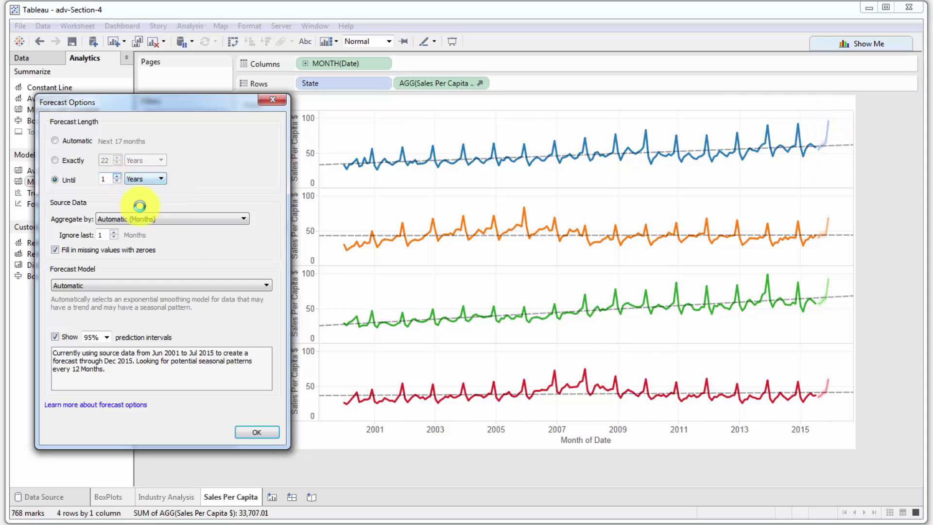
click(116, 176)
click(117, 176)
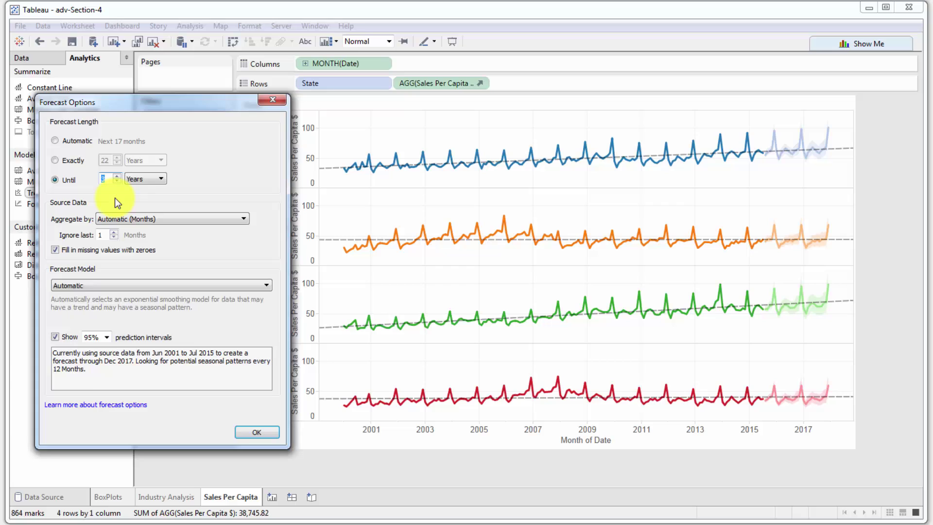
click(151, 179)
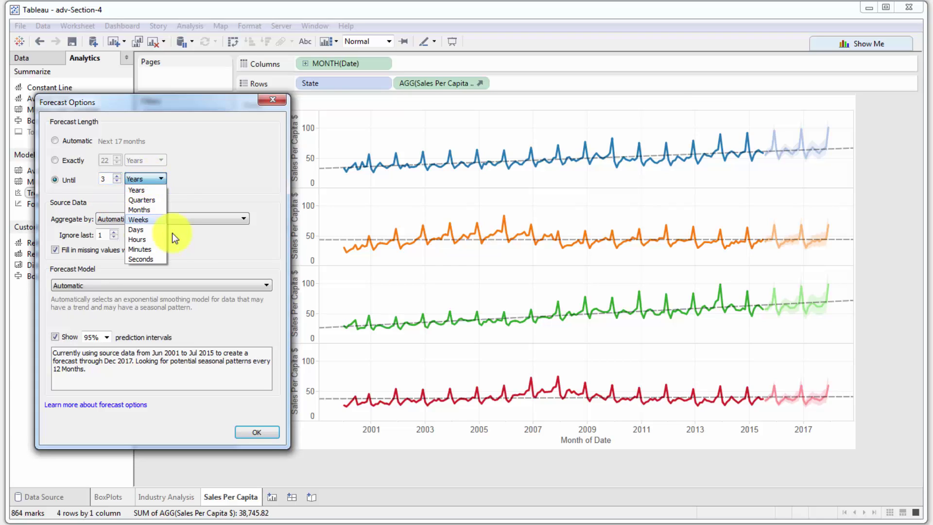
click(200, 167)
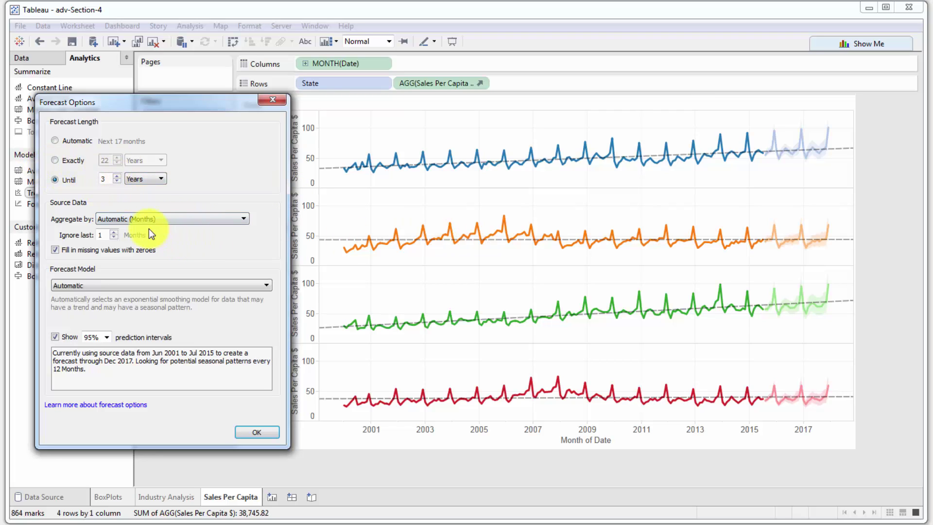
Review the Aggregate by choices, leaving aggregation at Automatic (Months).
click(165, 219)
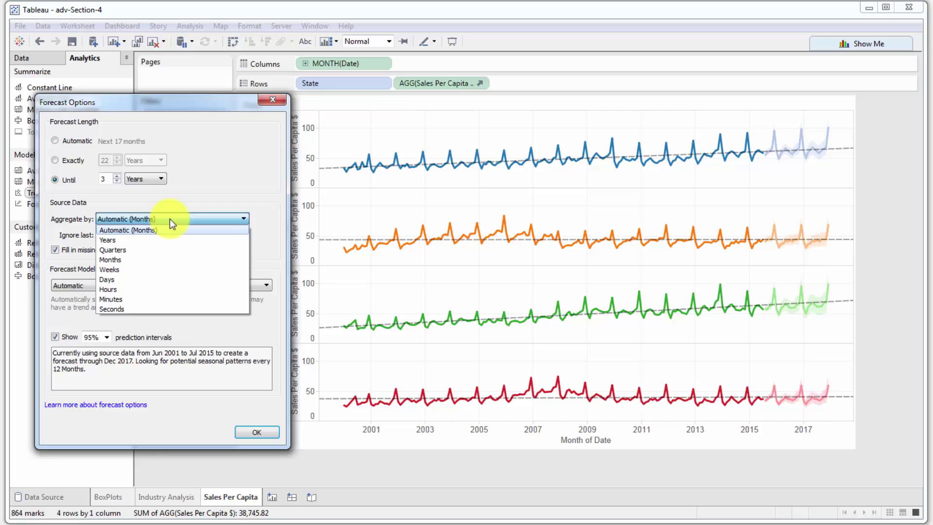
click(184, 202)
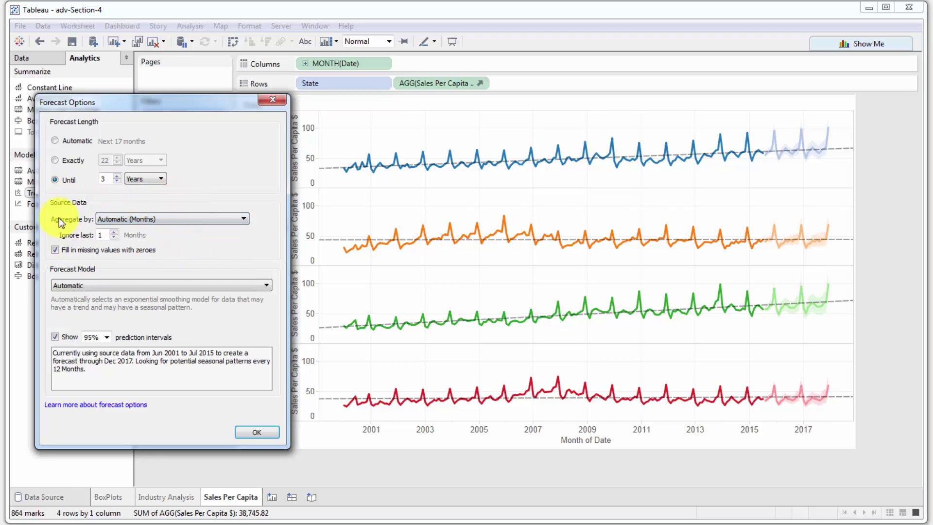
click(211, 218)
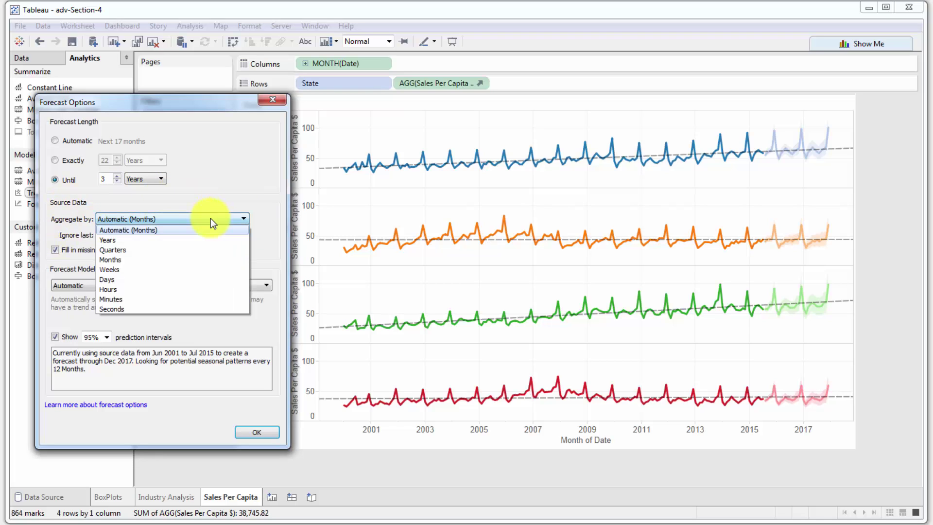
click(210, 218)
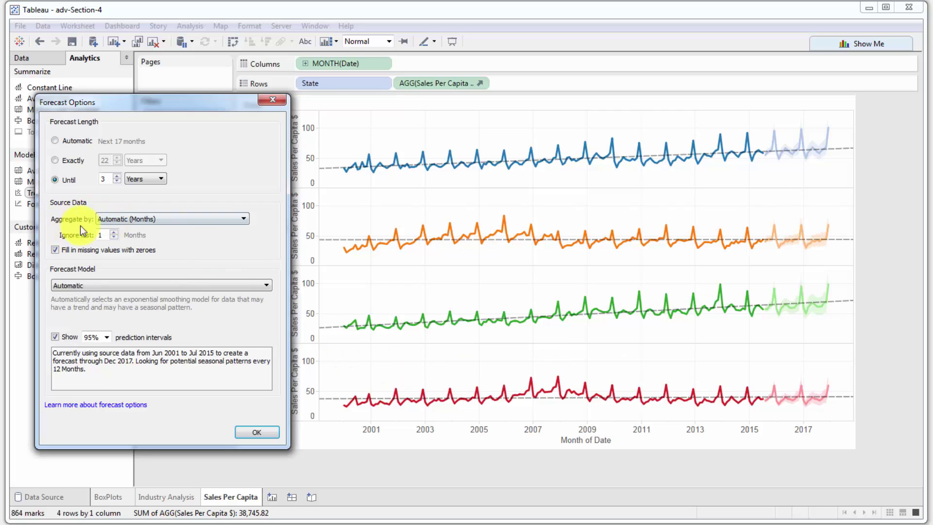
click(147, 219)
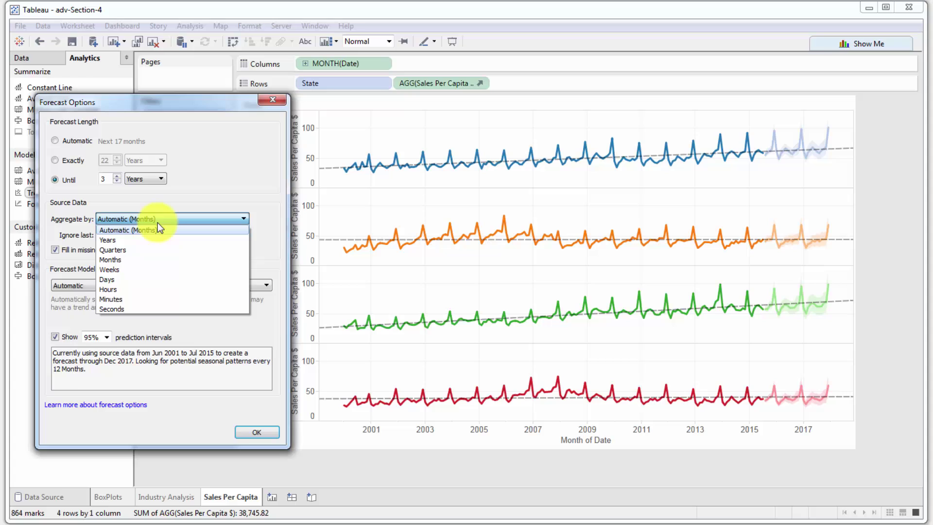
click(205, 214)
click(205, 215)
click(205, 214)
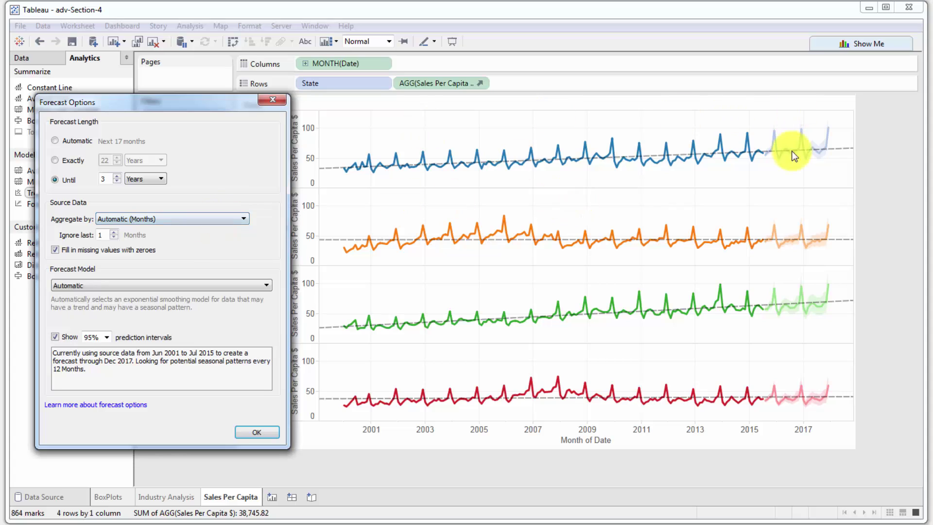
click(193, 219)
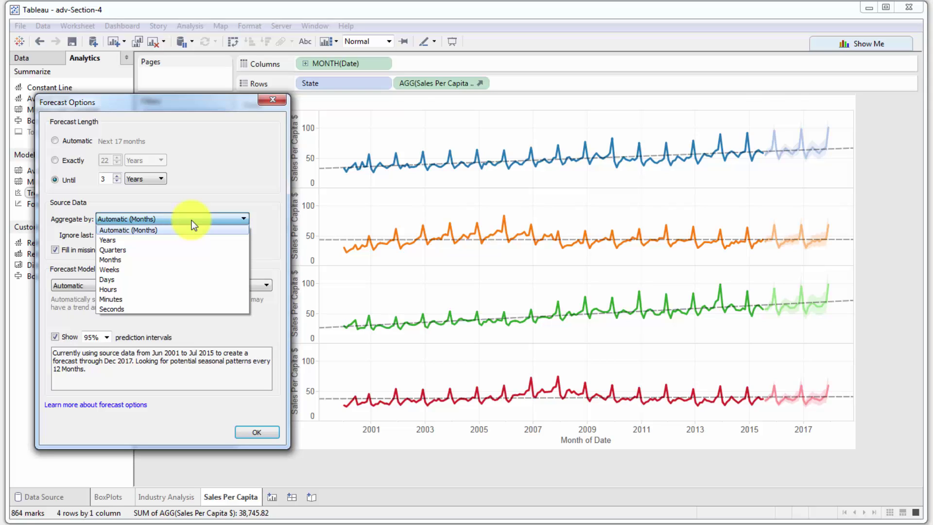
click(192, 221)
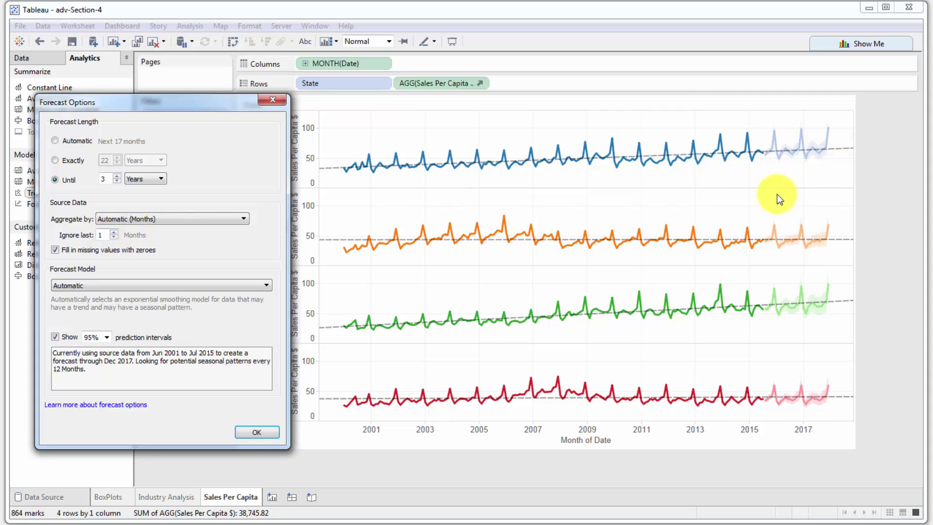
Increase the Ignore last months value and close Forecast Options.
click(112, 238)
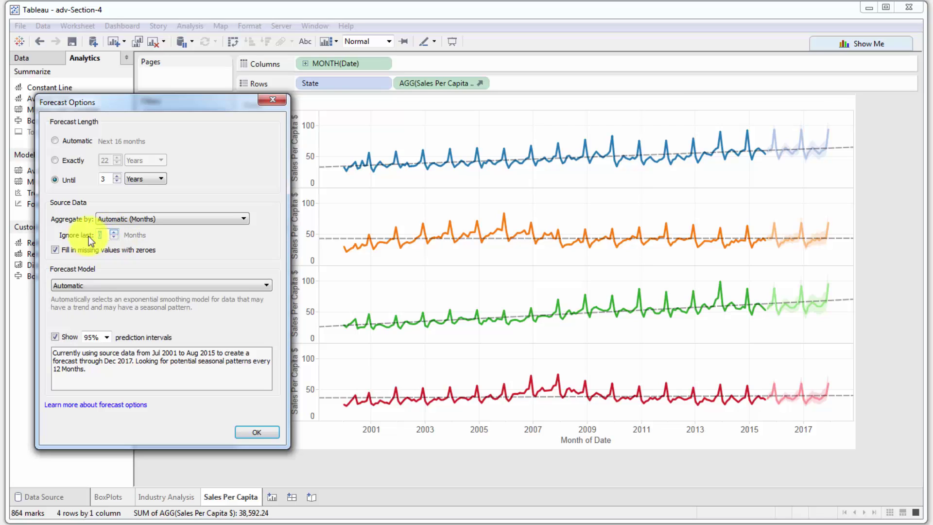
click(106, 240)
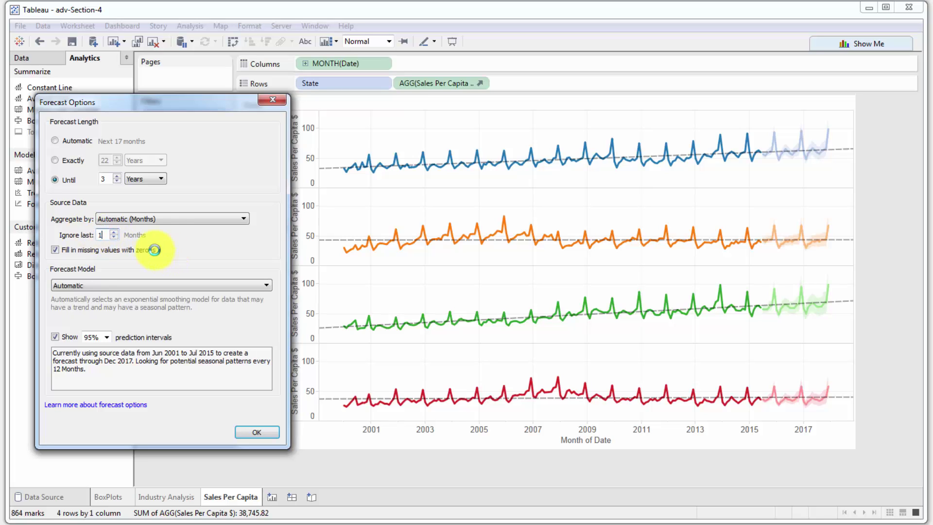
key(Escape)
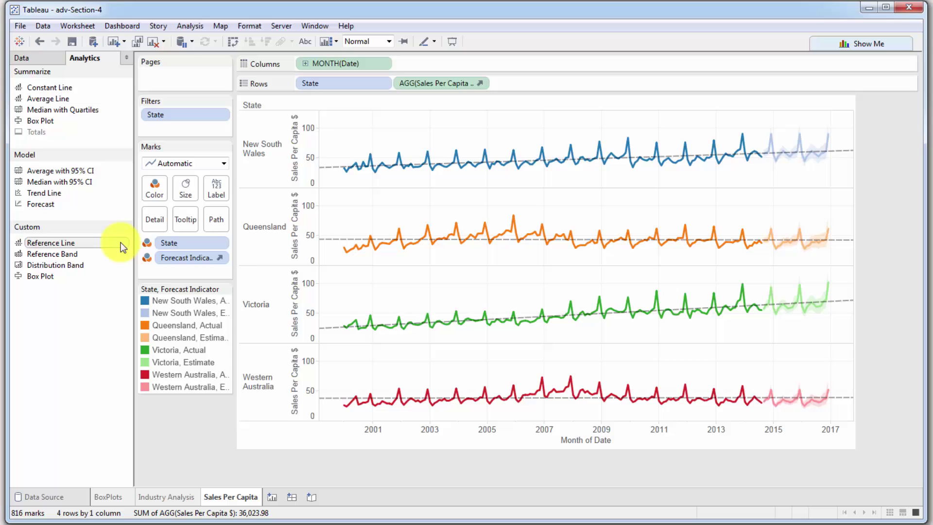
Reopen Forecast Options from the chart and move it beside the charts.
right_click(603, 177)
mouse_move(652, 291)
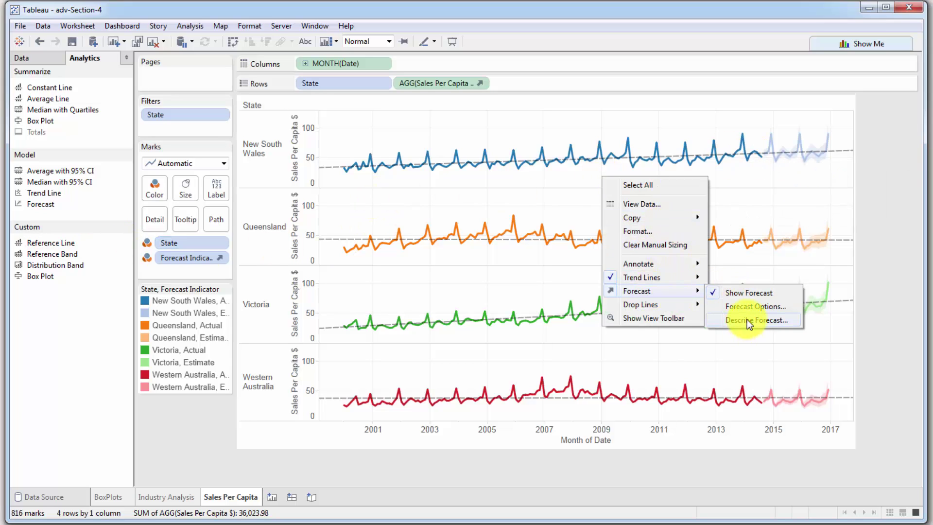
click(751, 305)
drag(402, 96, 138, 96)
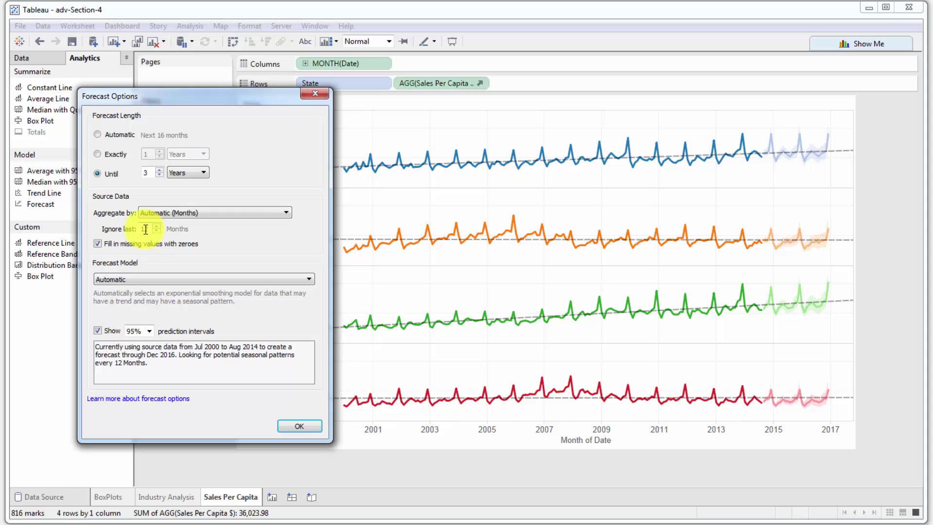
Change Ignore last from 12 to 0 months, so source data runs Jul 2001–Aug 2015.
double_click(145, 229)
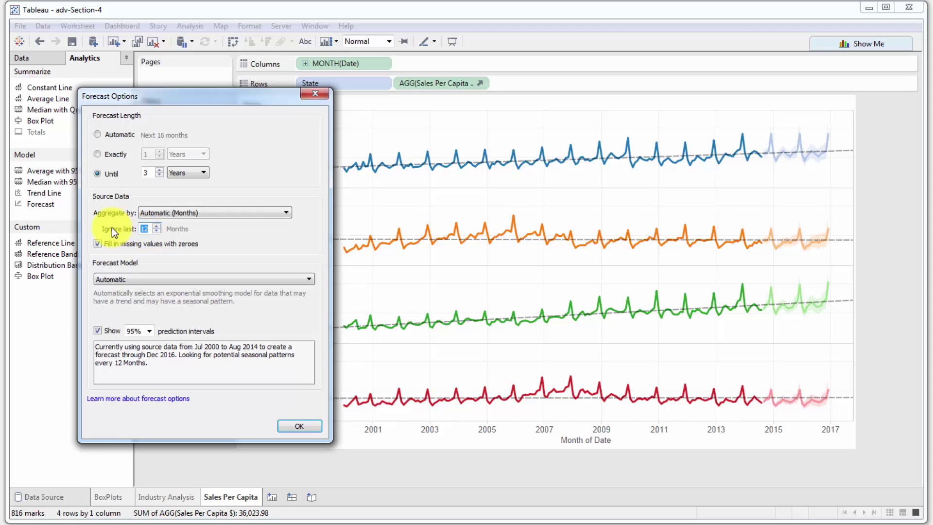
key(BackSpace)
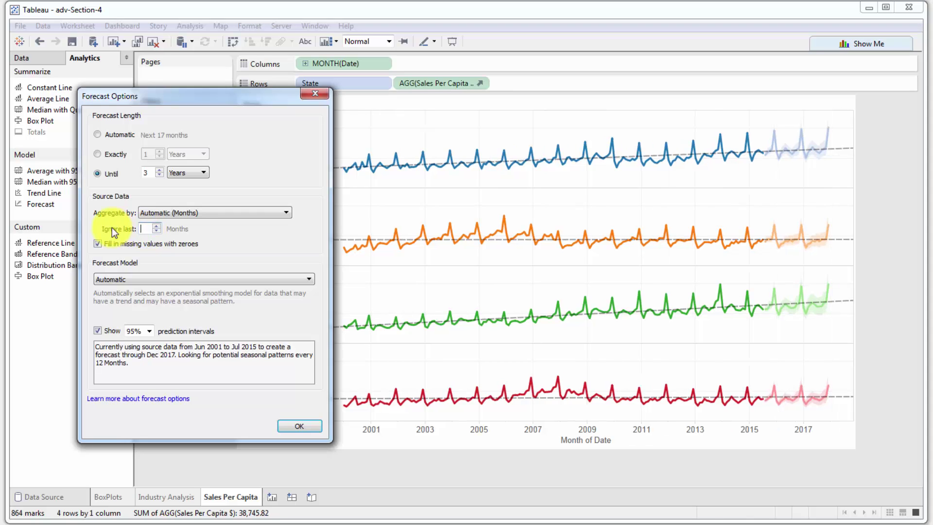
text(00)
key(BackSpace)
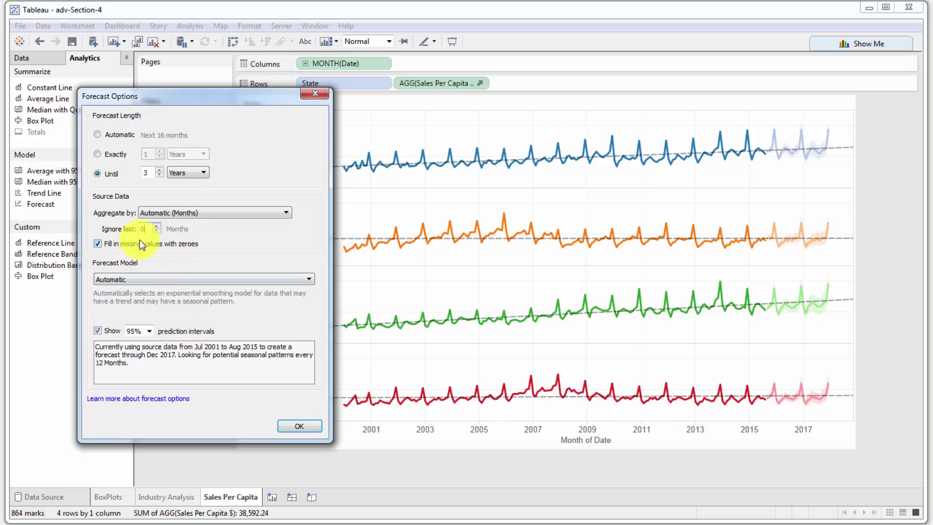
drag(176, 100, 137, 116)
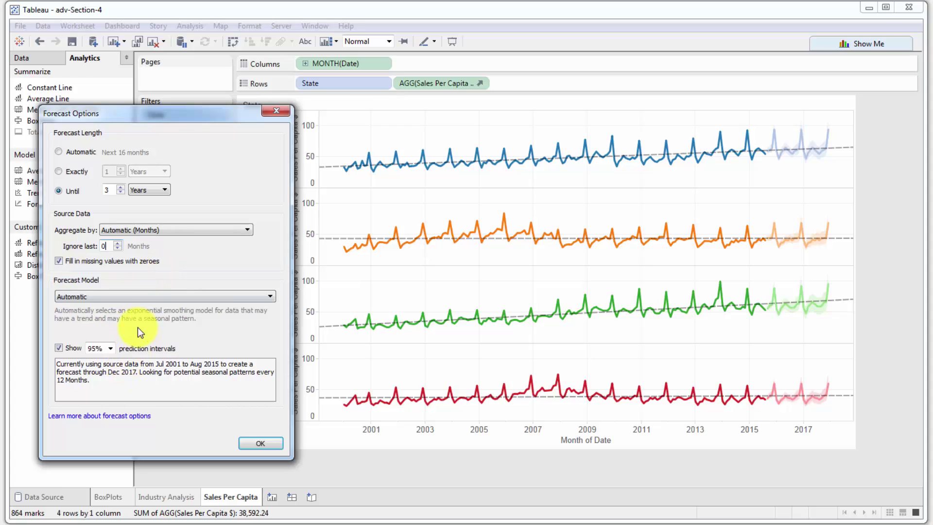
Set the forecast model to Automatic without seasonality, flattening each state's shaded band.
click(150, 304)
click(149, 297)
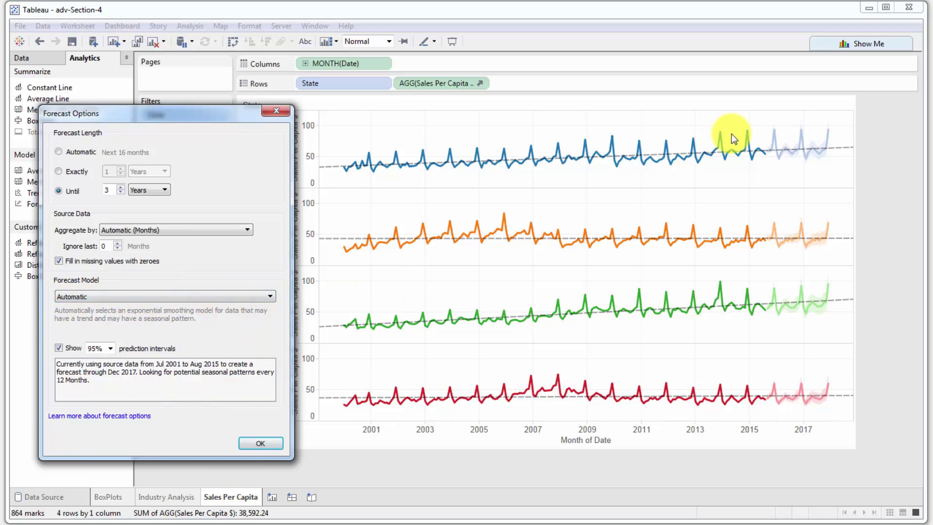
click(176, 295)
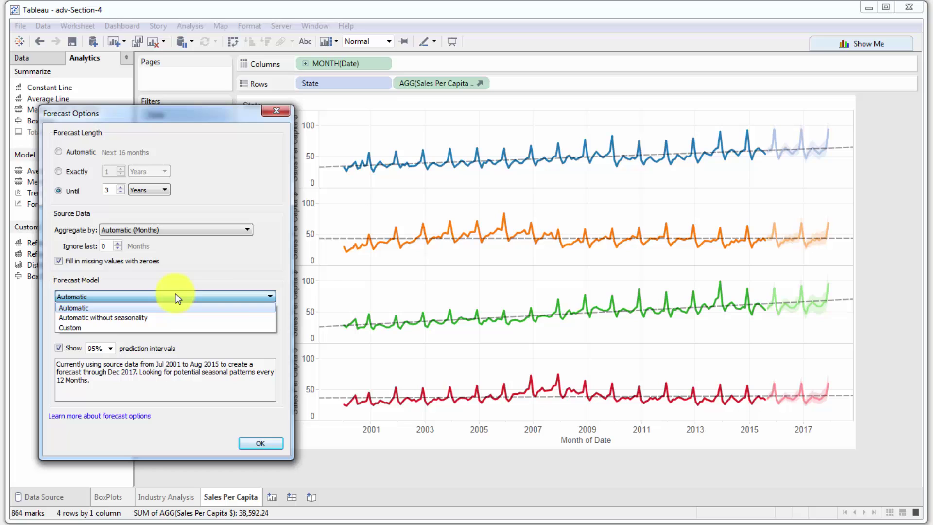
click(92, 319)
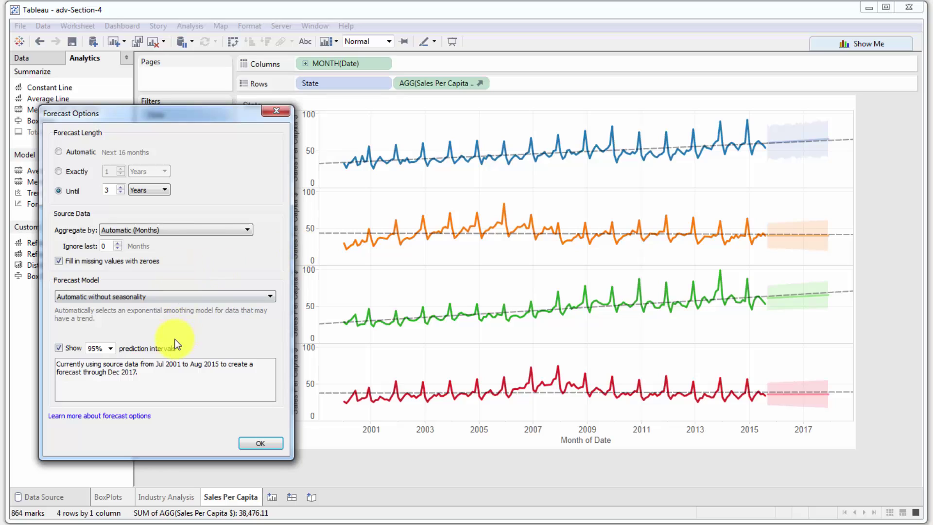
Use a Custom forecast model with Additive trend and Additive season.
click(103, 298)
click(92, 328)
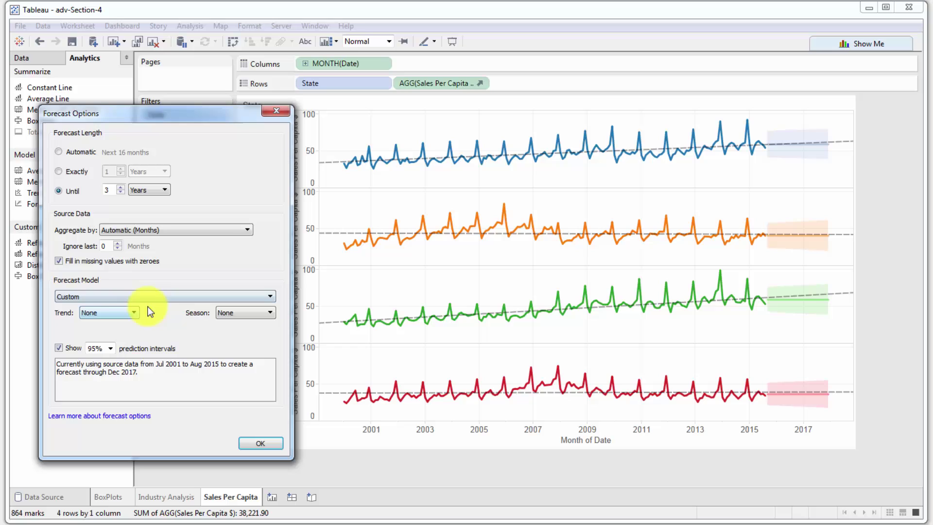
click(121, 314)
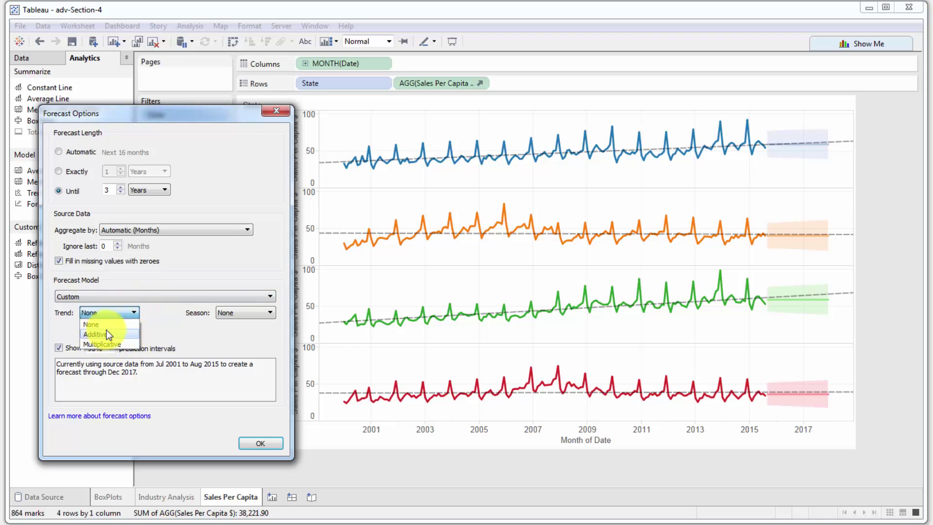
click(108, 334)
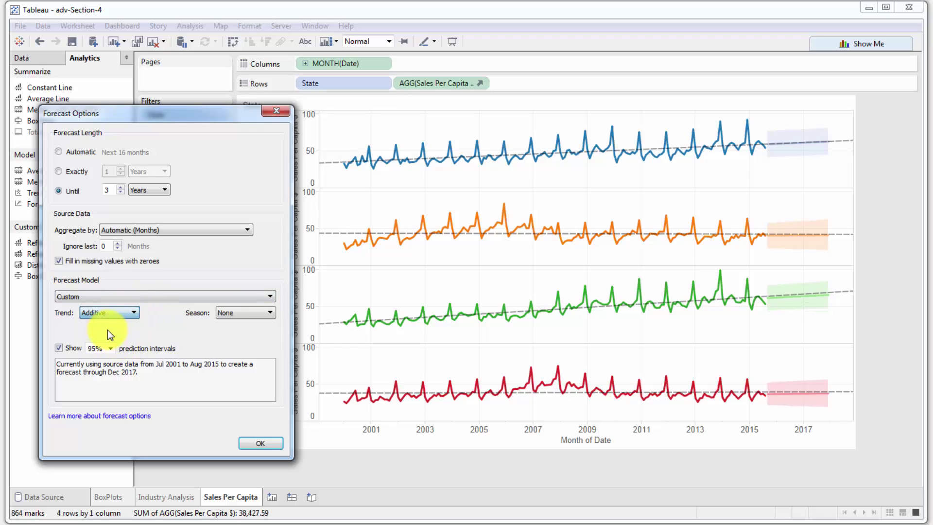
click(271, 317)
click(255, 342)
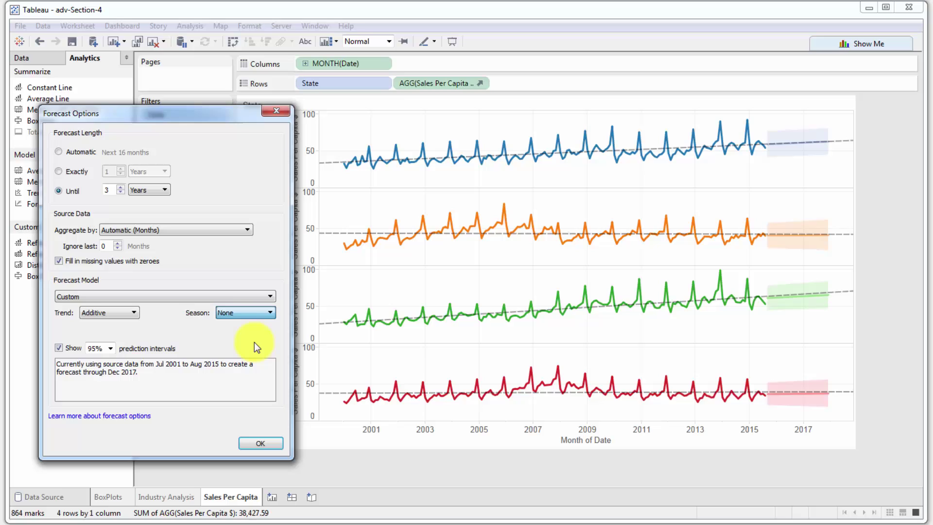
click(249, 315)
click(229, 334)
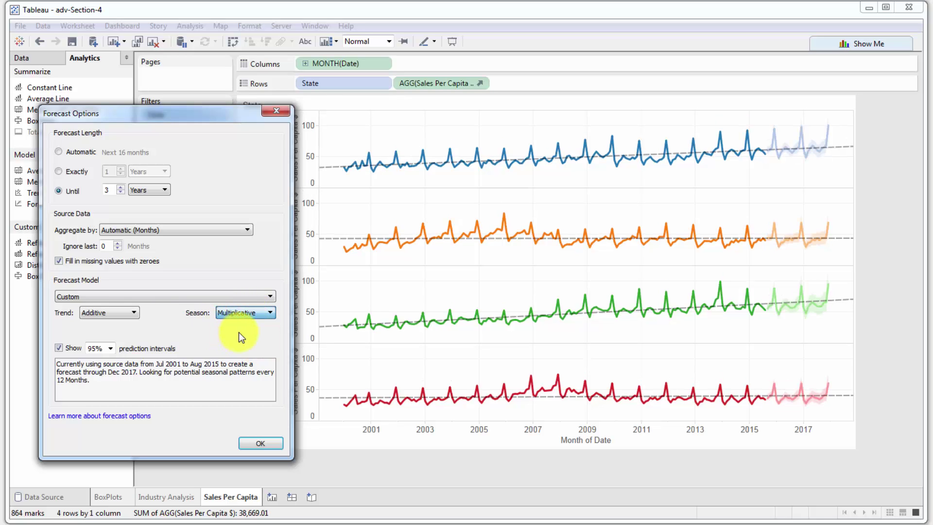
click(244, 314)
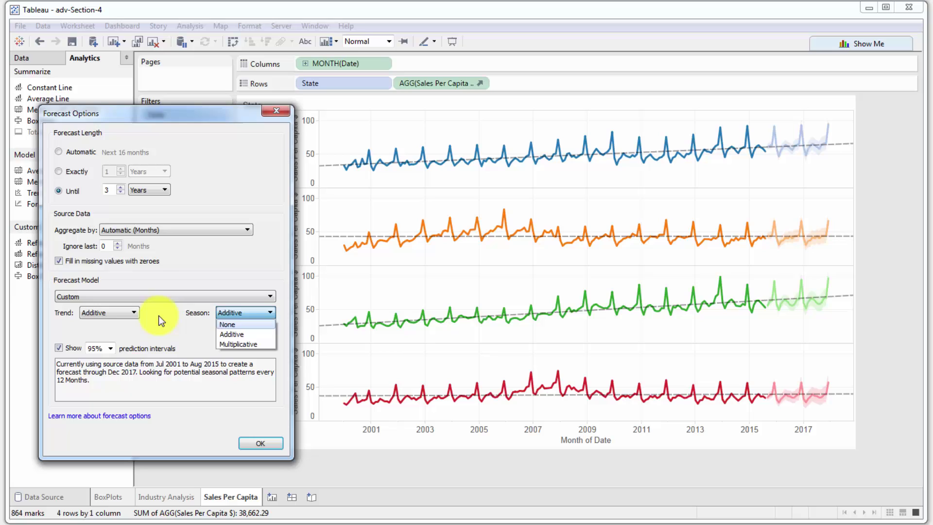
click(192, 328)
click(111, 312)
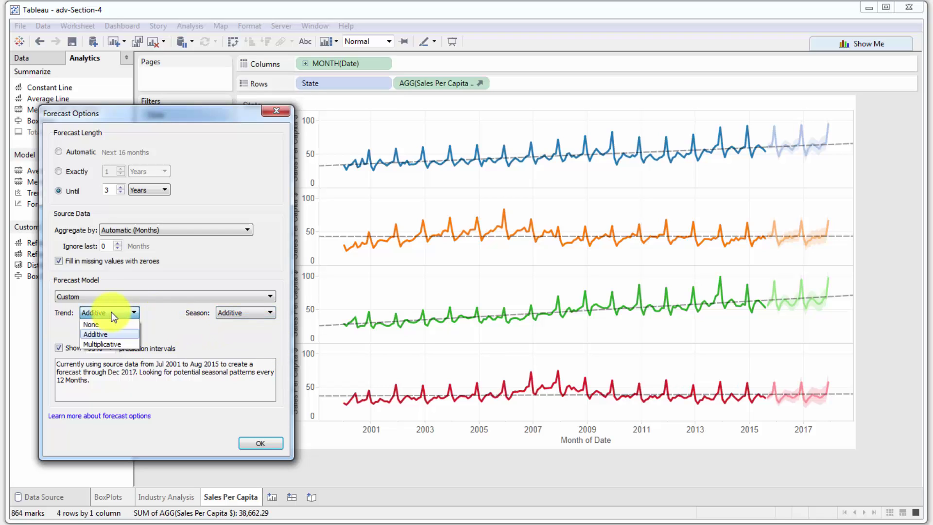
click(176, 320)
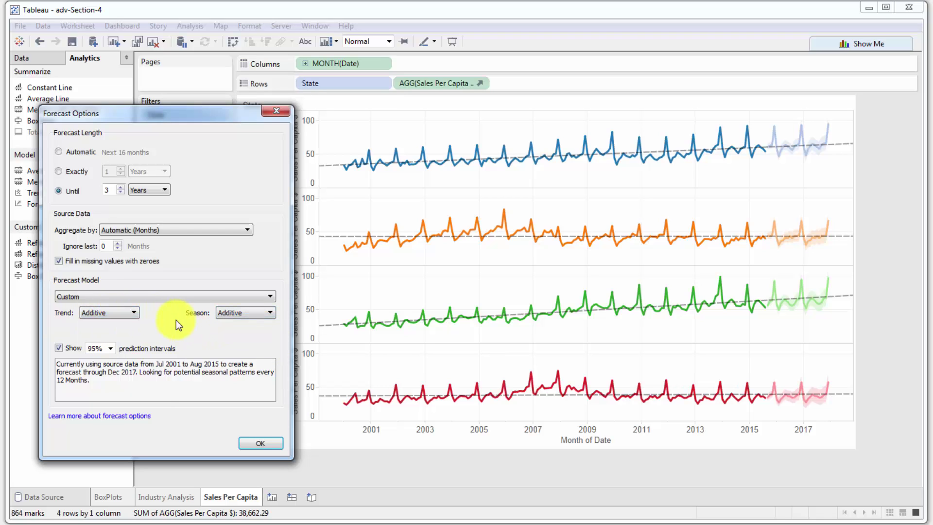
Open the 'Configure Forecast Options' help page and read its length, source data and model sections.
click(131, 417)
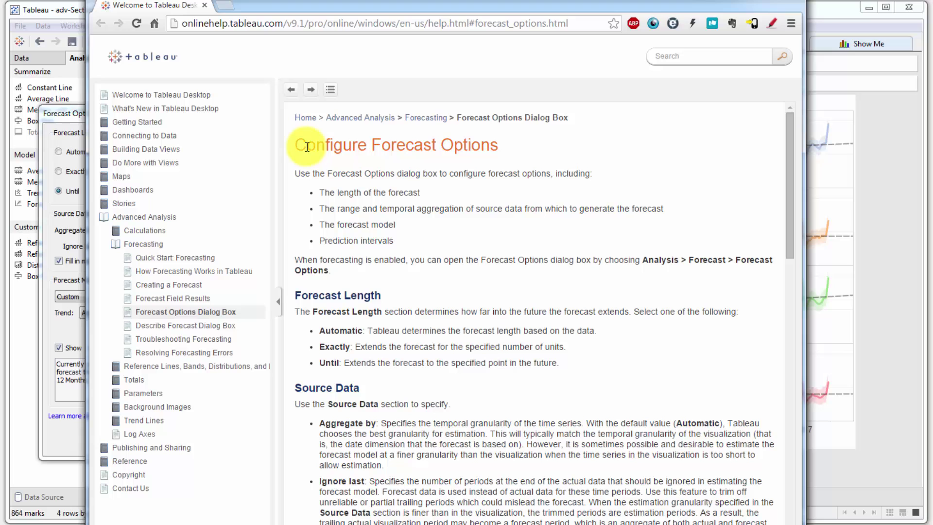
scroll(375, 156, down, 15)
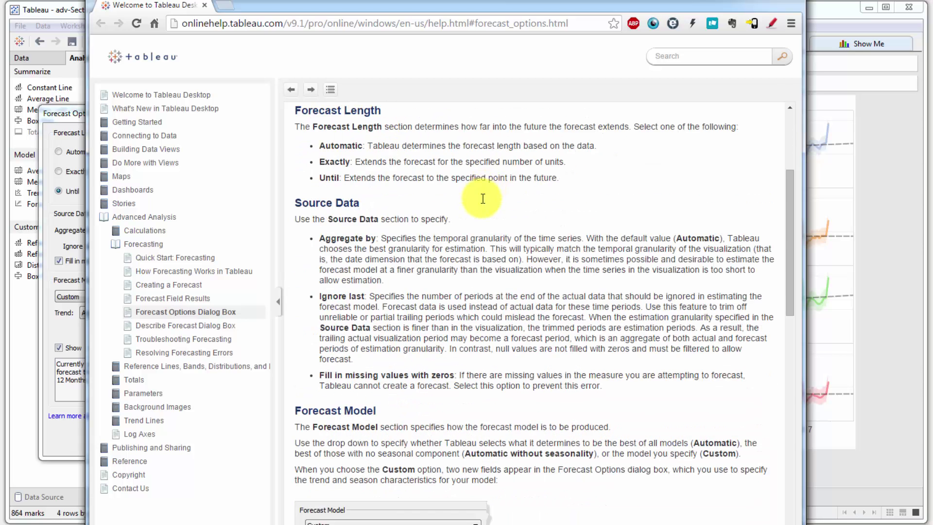
scroll(436, 313, down, 6)
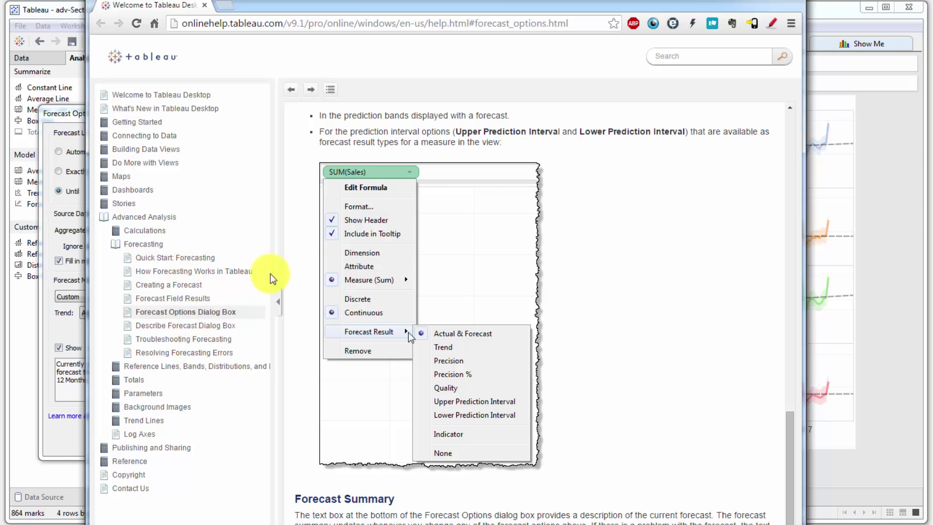
scroll(619, 246, up, 15)
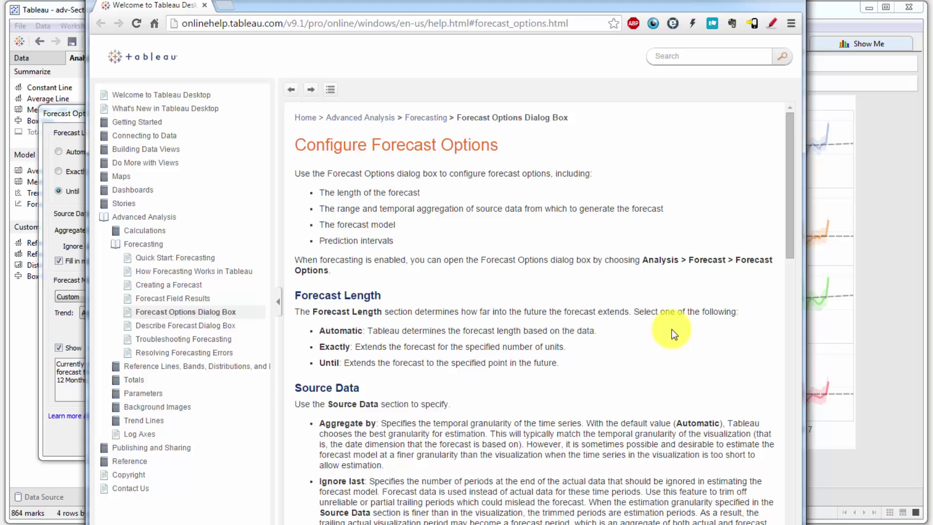
Close the help browser and switch the Forecast Model from Custom back to Automatic.
click(751, 2)
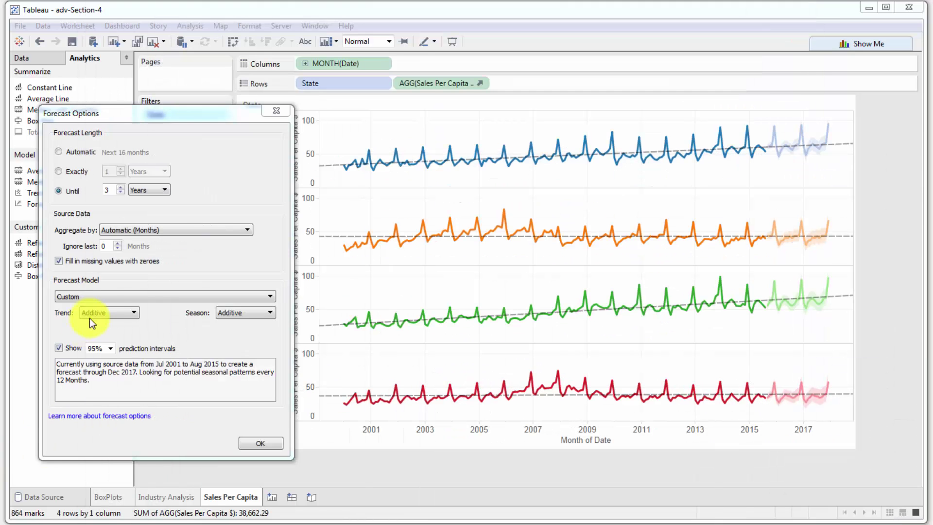
click(101, 293)
click(134, 325)
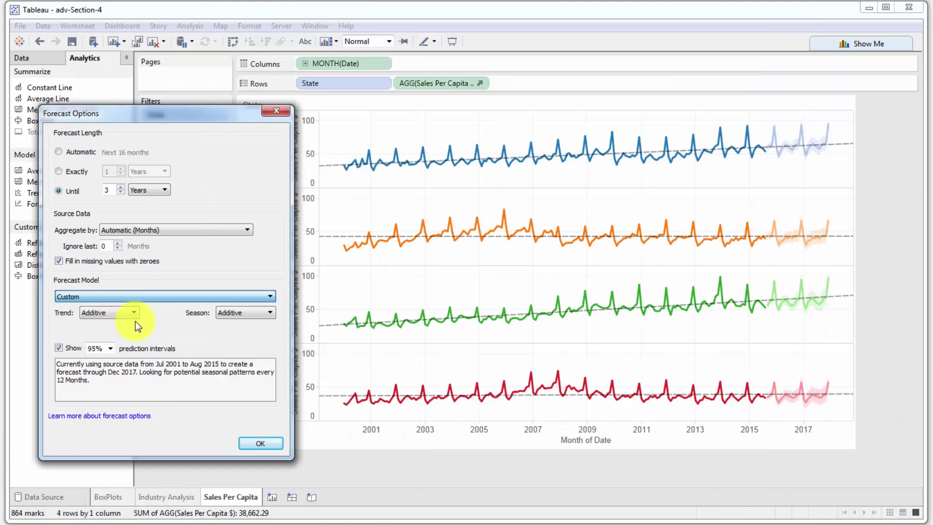
key(Up)
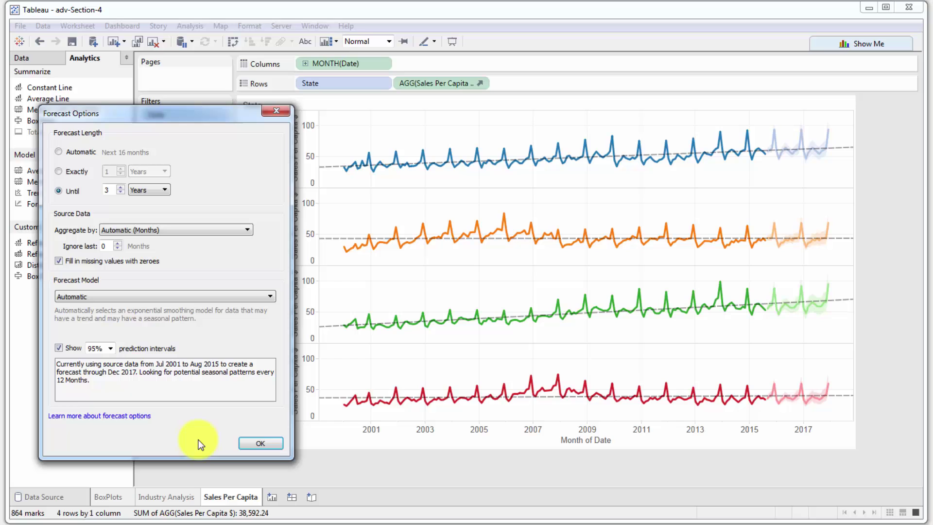
Apply the Automatic-model forecast settings, then inspect state line values and the trend line.
click(251, 442)
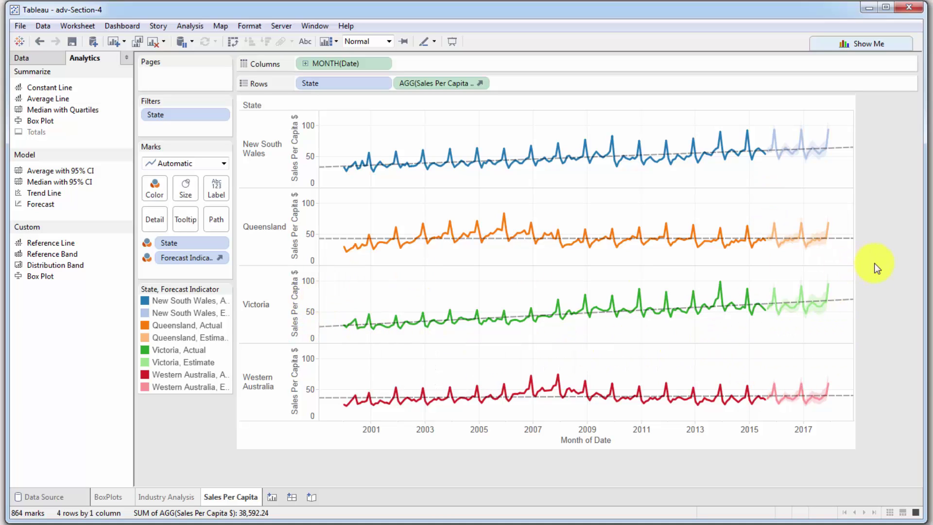
mouse_move(401, 333)
mouse_move(830, 306)
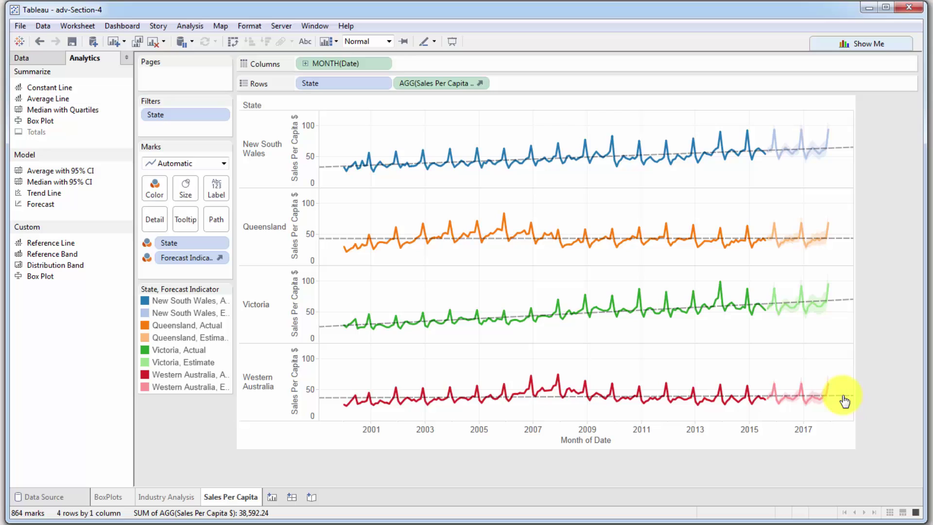